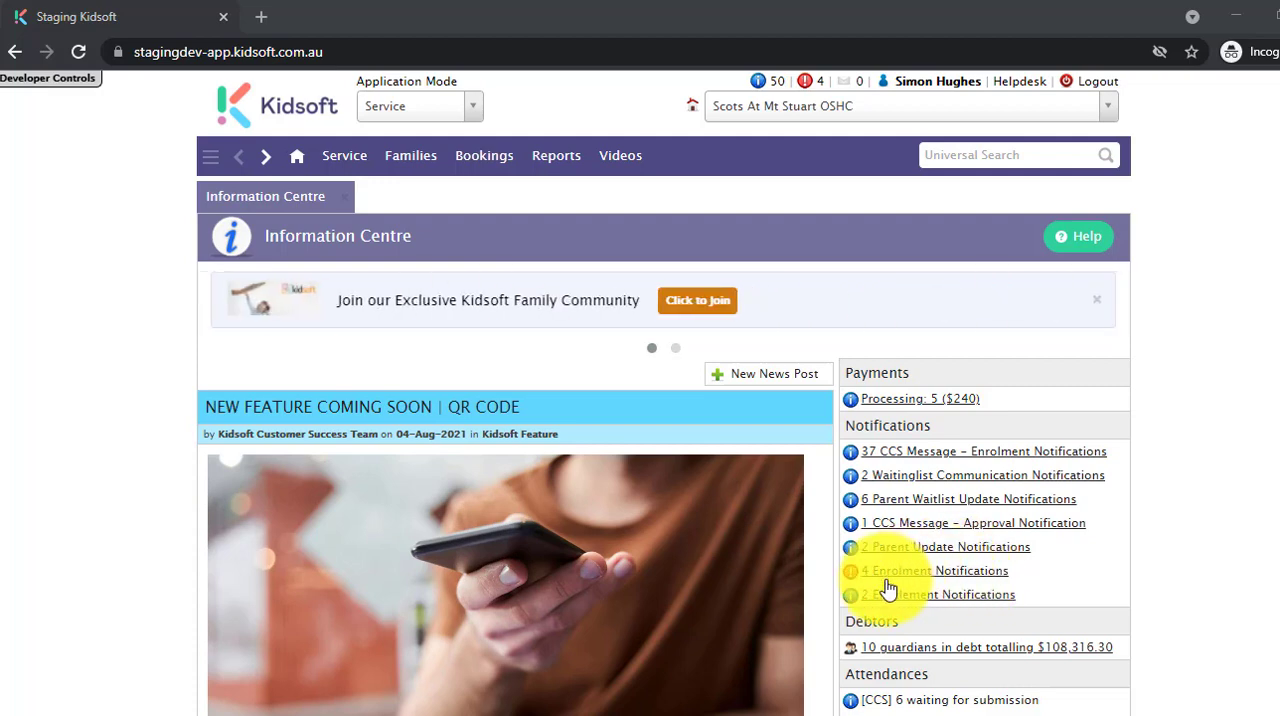
Open the Enrolment notifications and acknowledge the first failed submission, going to the related child's record.
click(919, 578)
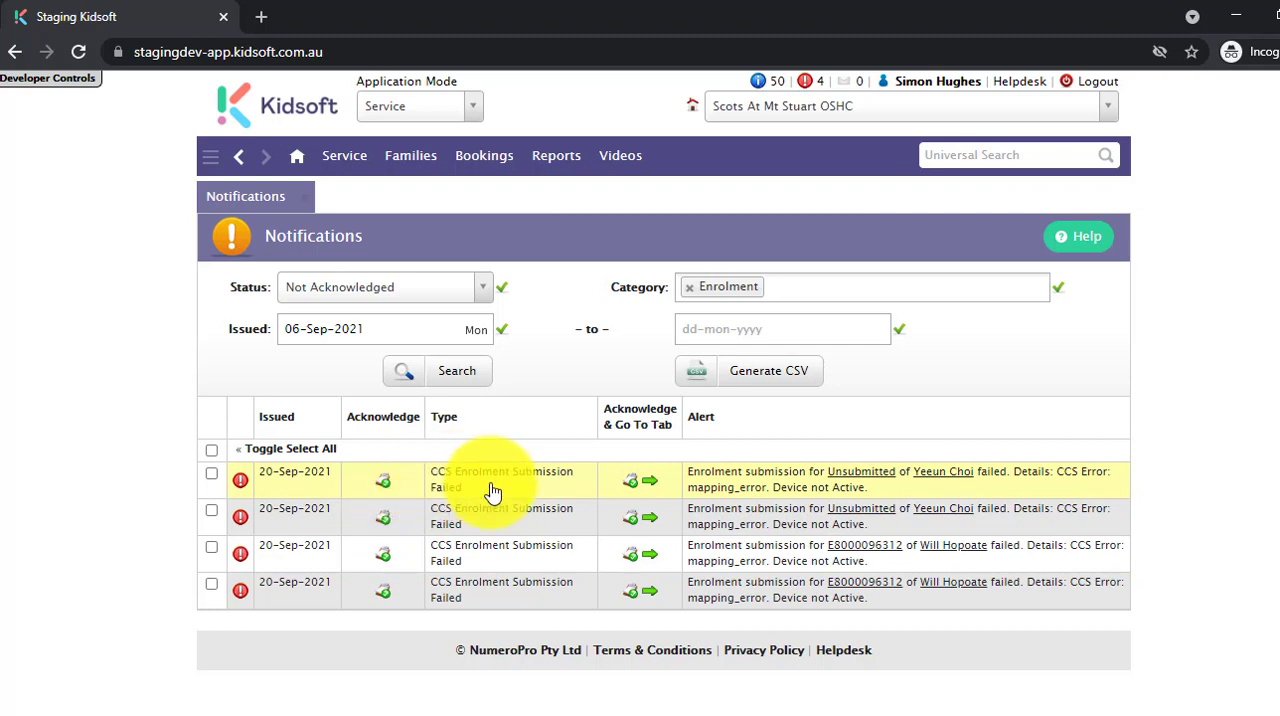
click(655, 492)
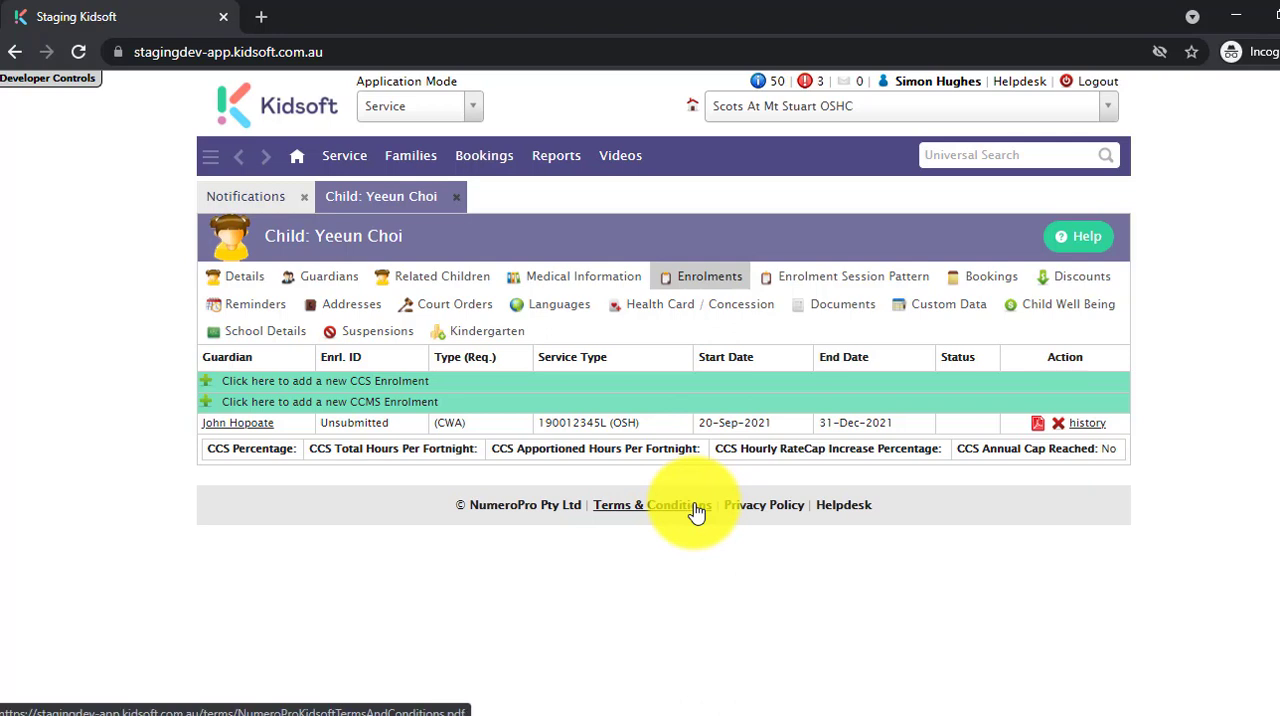
Return to the notifications list and bulk acknowledge all remaining Enrolment notifications.
click(249, 201)
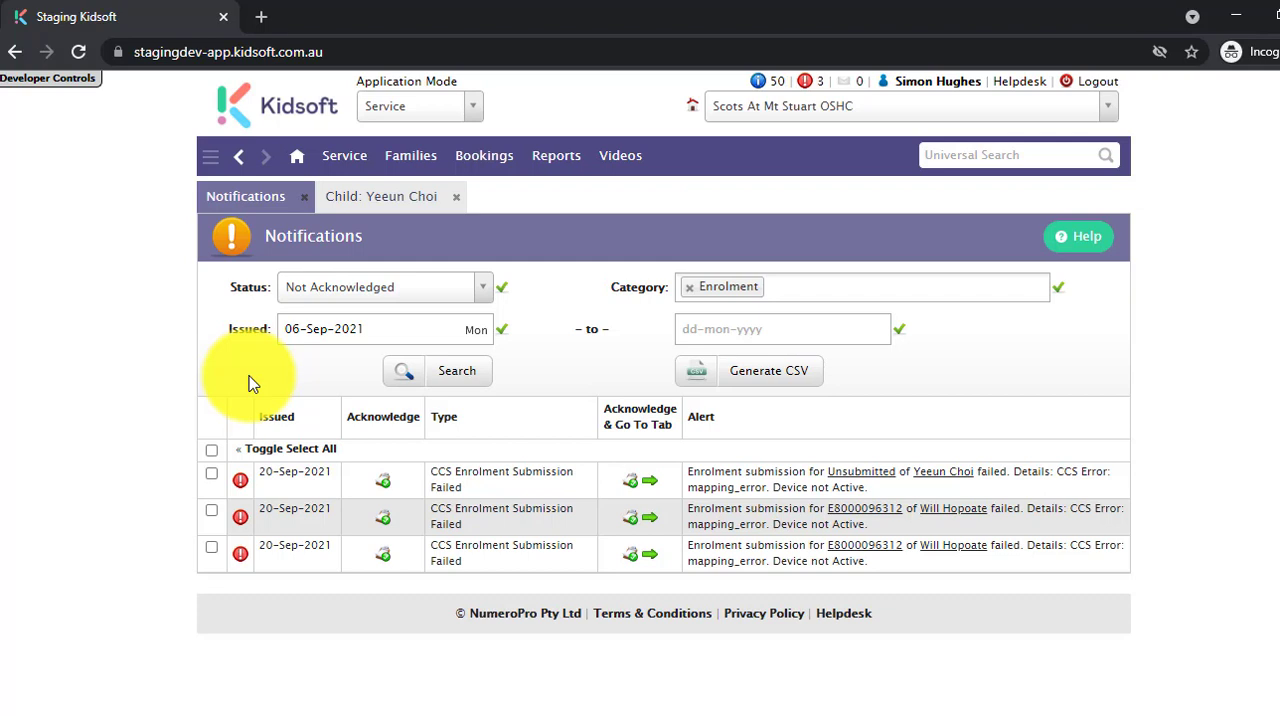
click(212, 452)
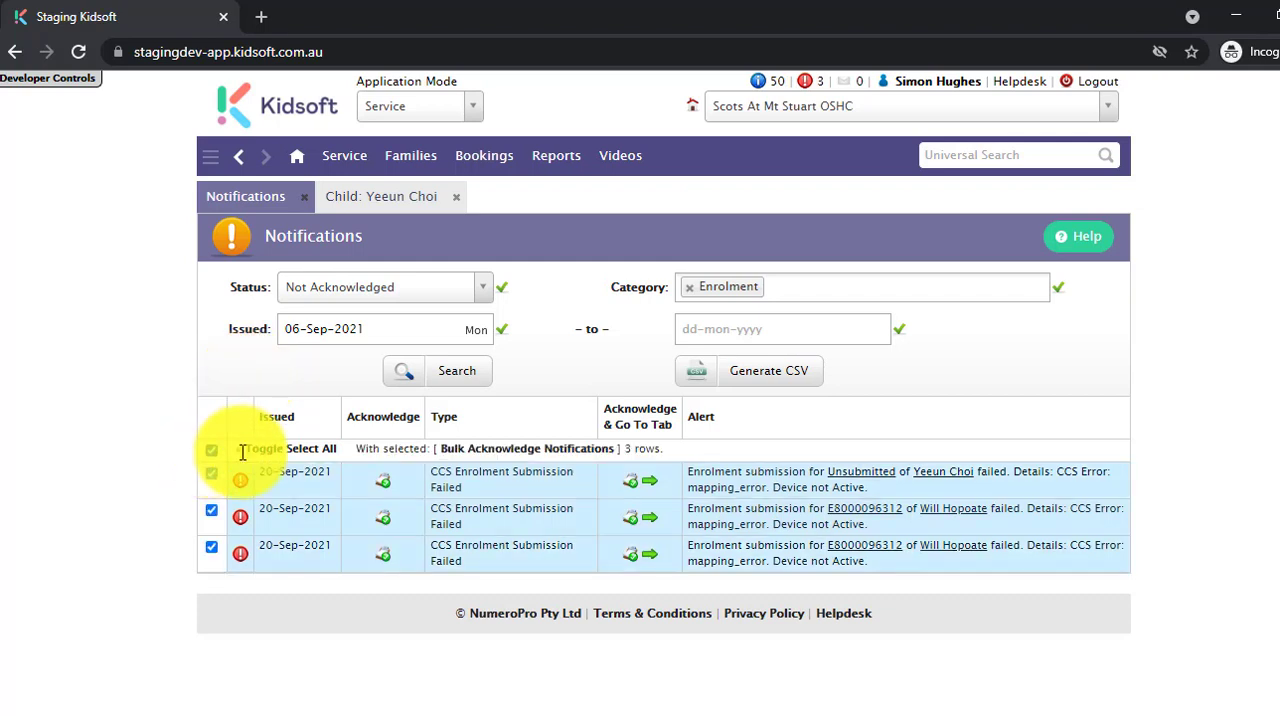
click(523, 450)
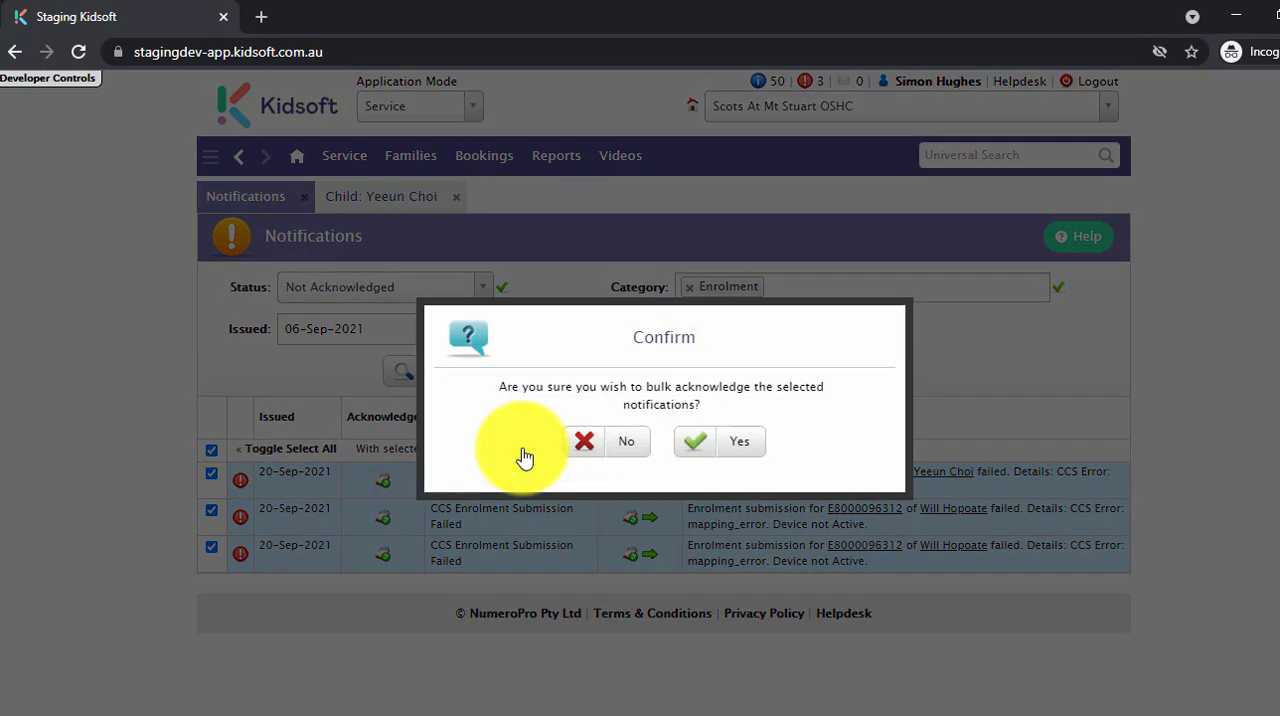
click(741, 447)
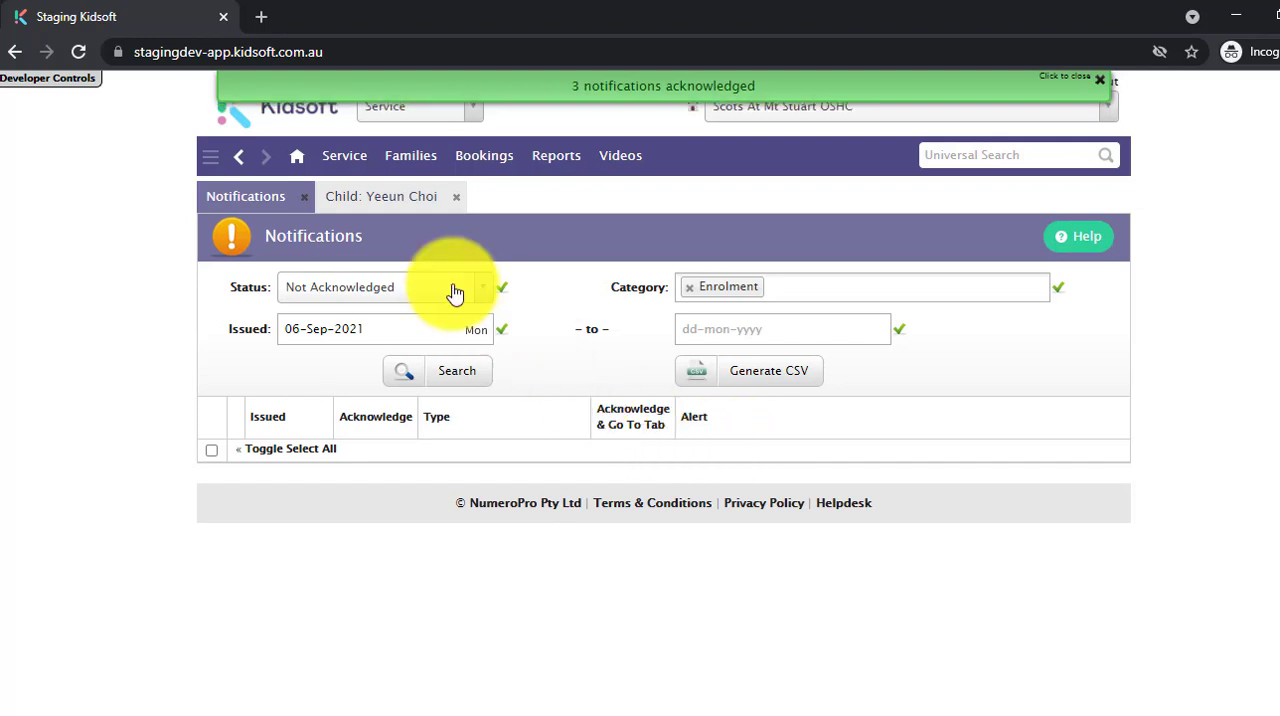
From the Information Centre, open the CCS Message – Enrolment notifications and search them with the issued start date cleared.
click(299, 158)
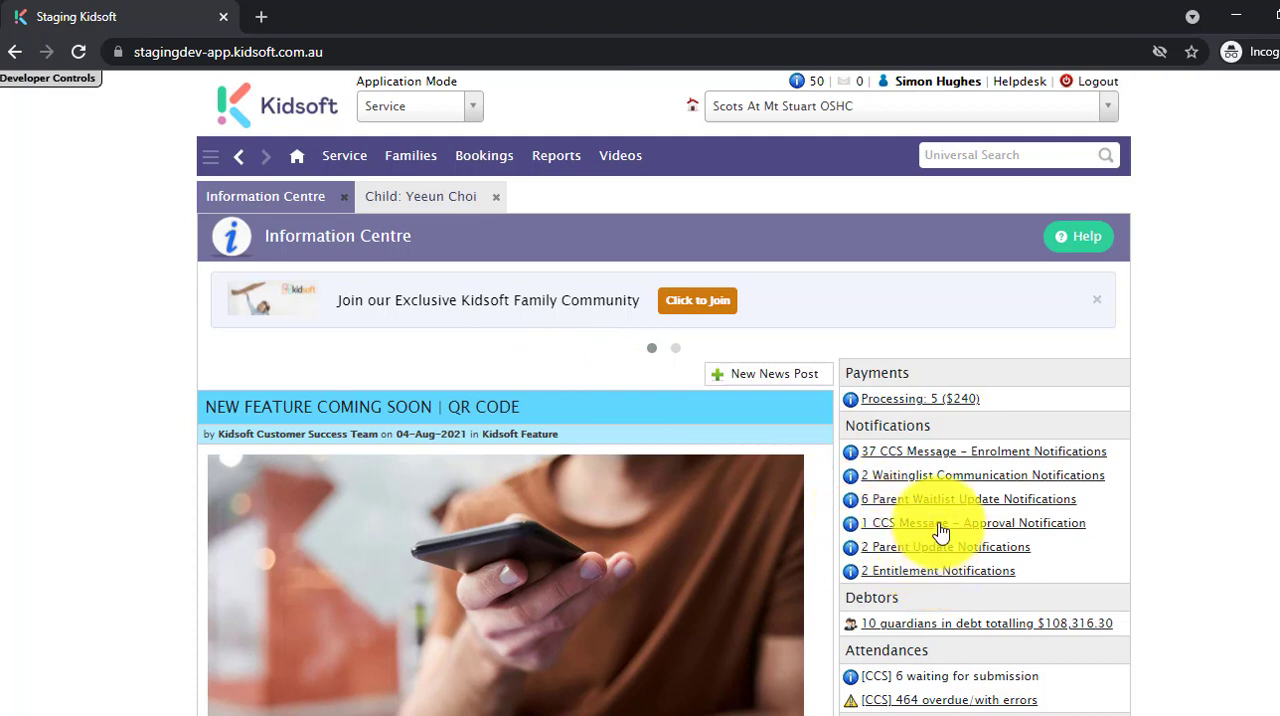
click(943, 459)
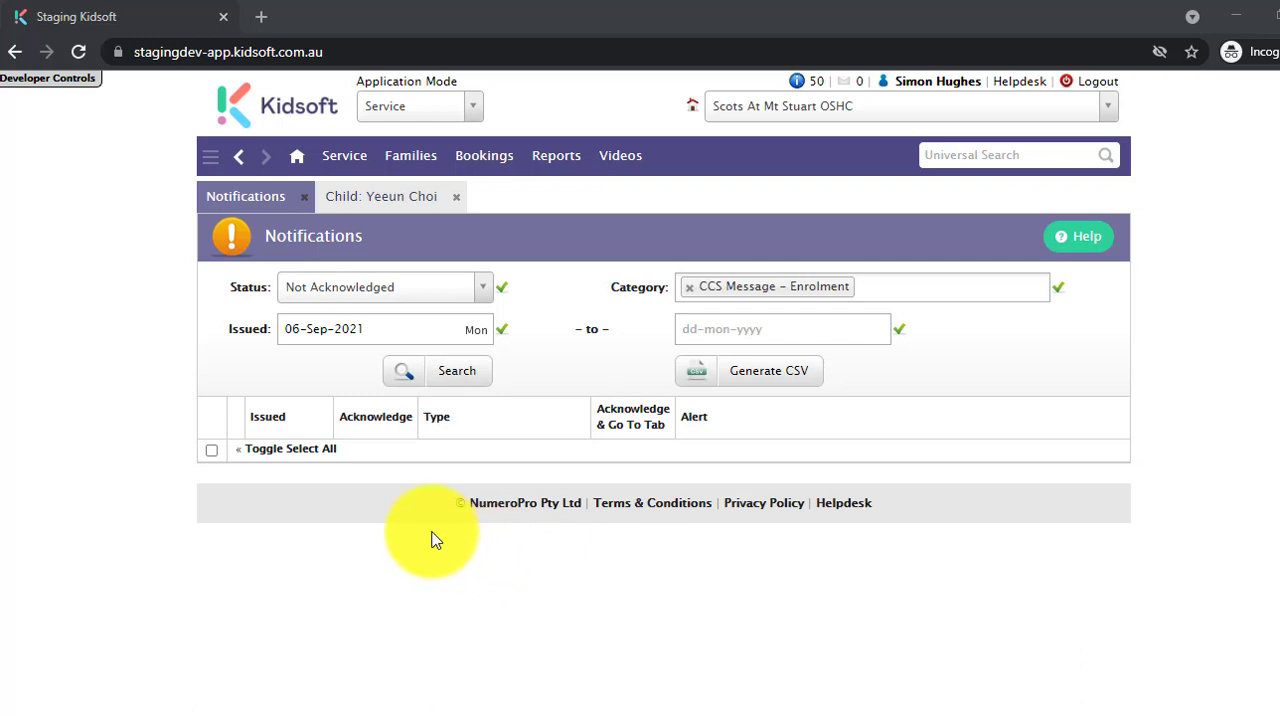
click(340, 329)
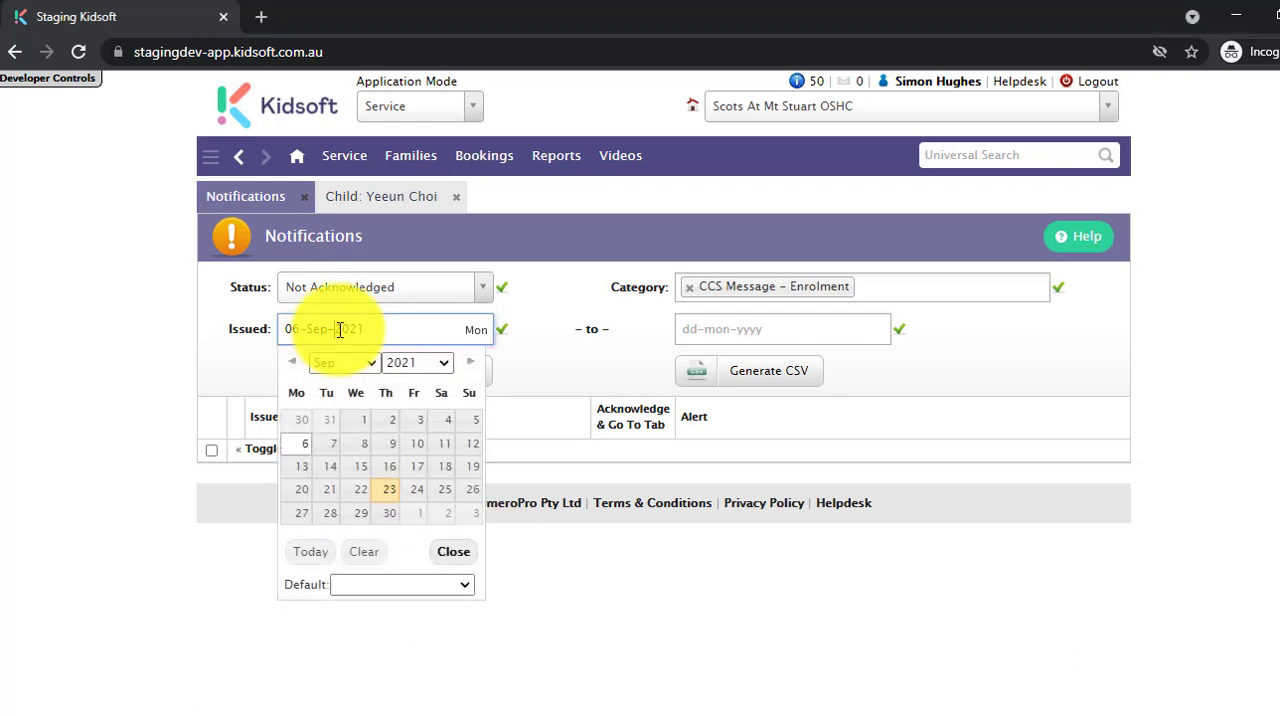
click(360, 553)
click(444, 383)
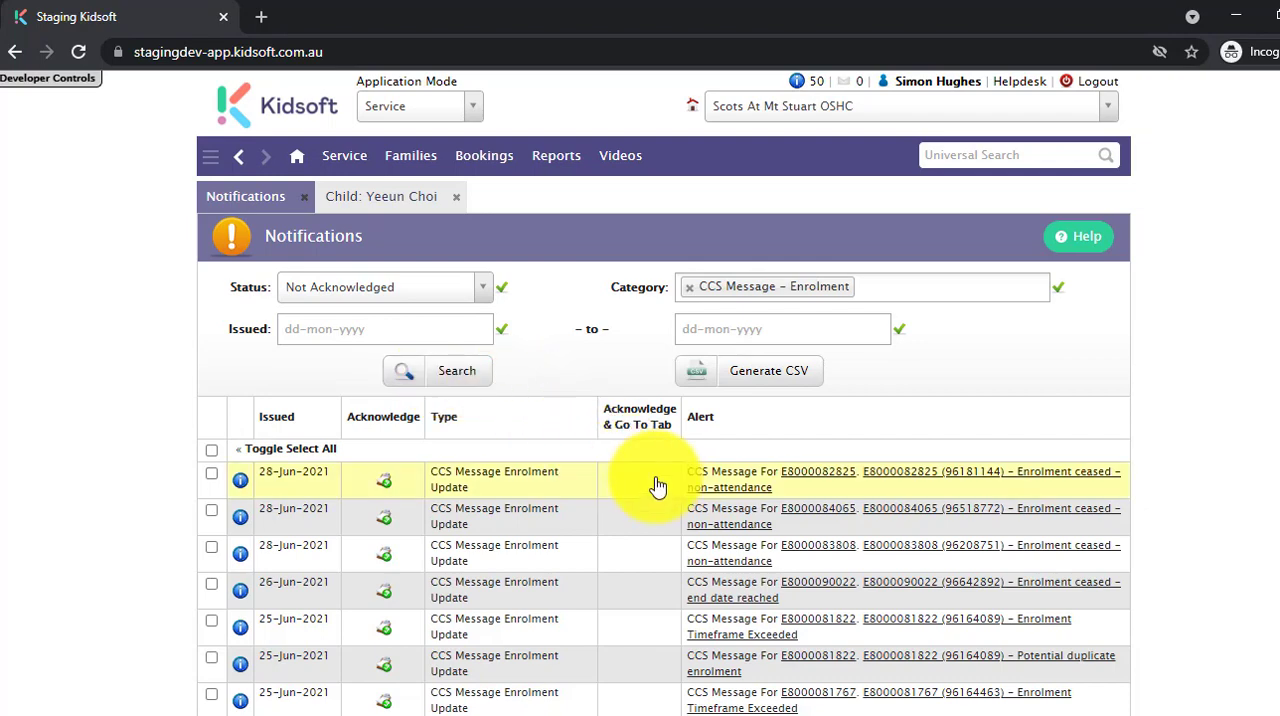
View the CCS message details for the first enrolment ceased – non-attendance alert, and return to the notifications list.
scroll(665, 513, down, 2)
scroll(665, 513, up, 2)
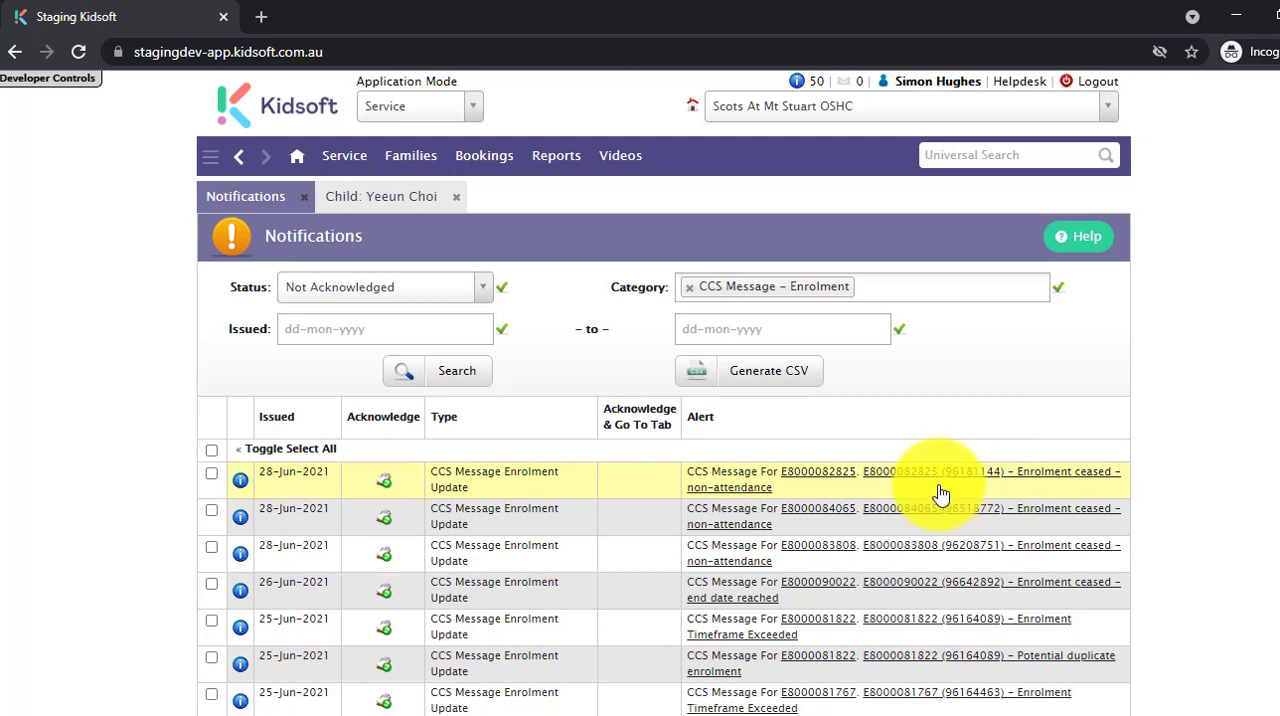
click(1030, 479)
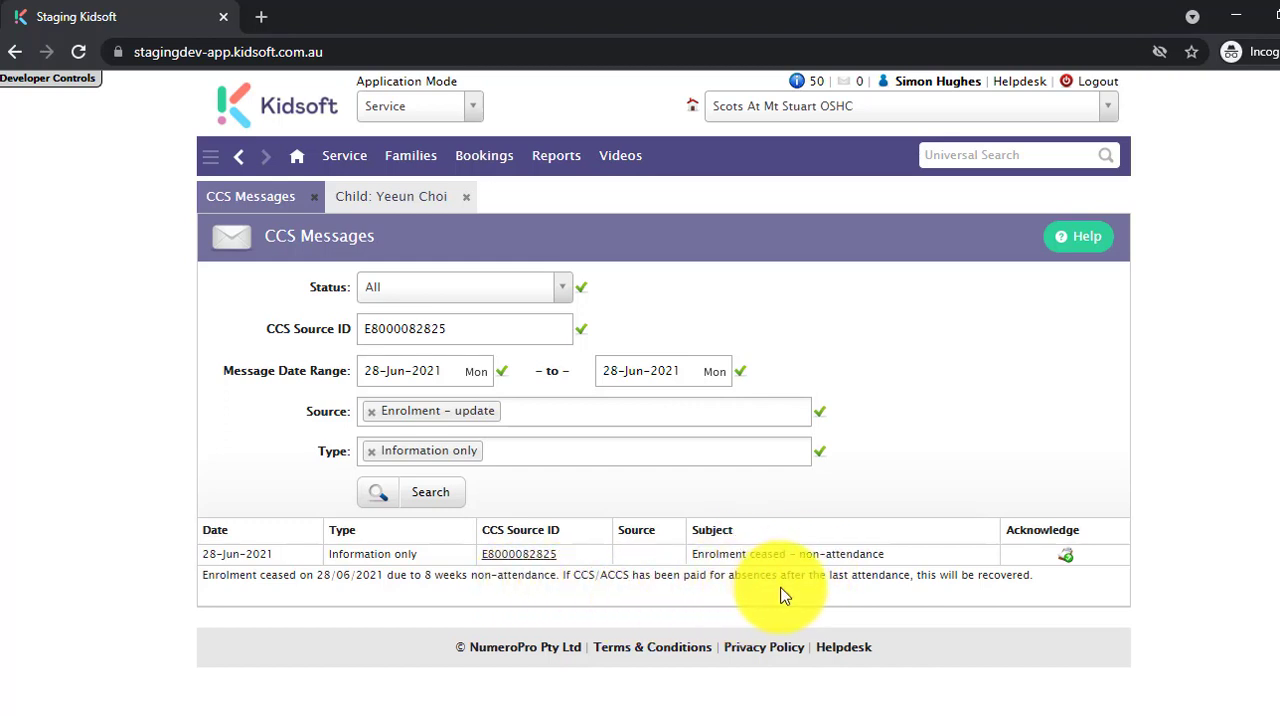
click(239, 159)
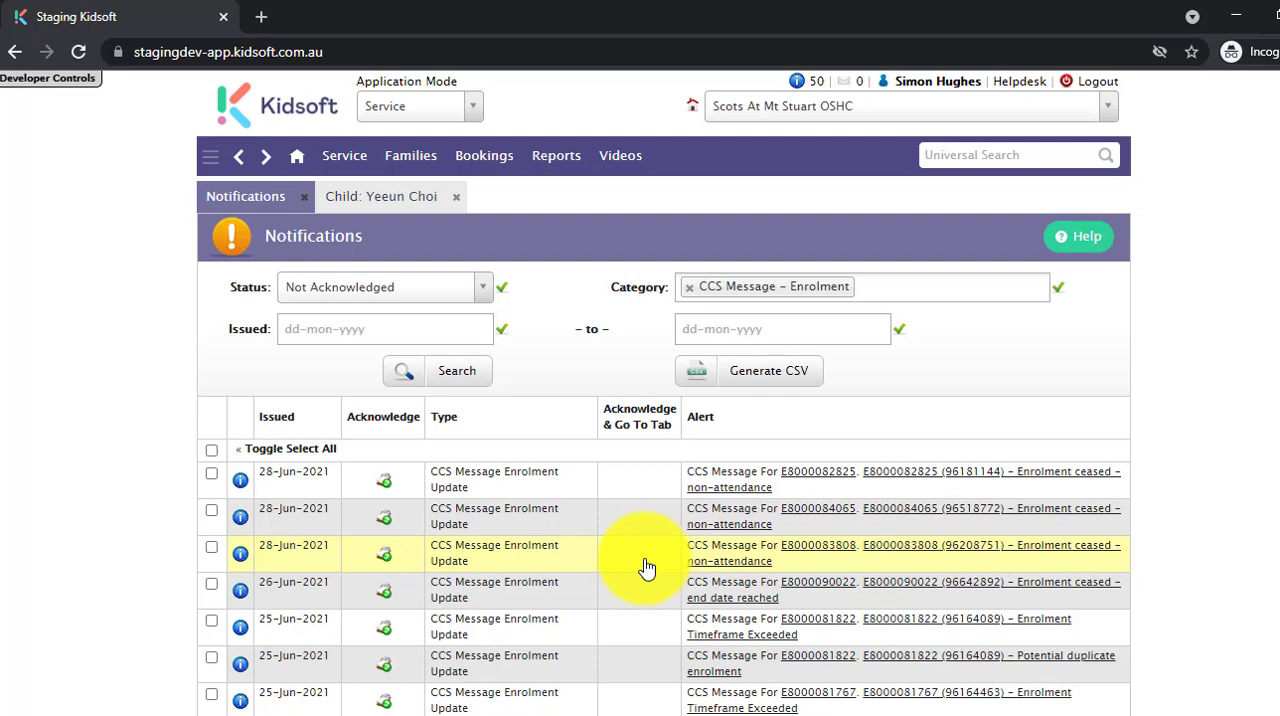
Bulk acknowledge only the first five CCS Message Enrolment Update notifications in the list.
scroll(647, 568, down, 6)
scroll(647, 568, up, 4)
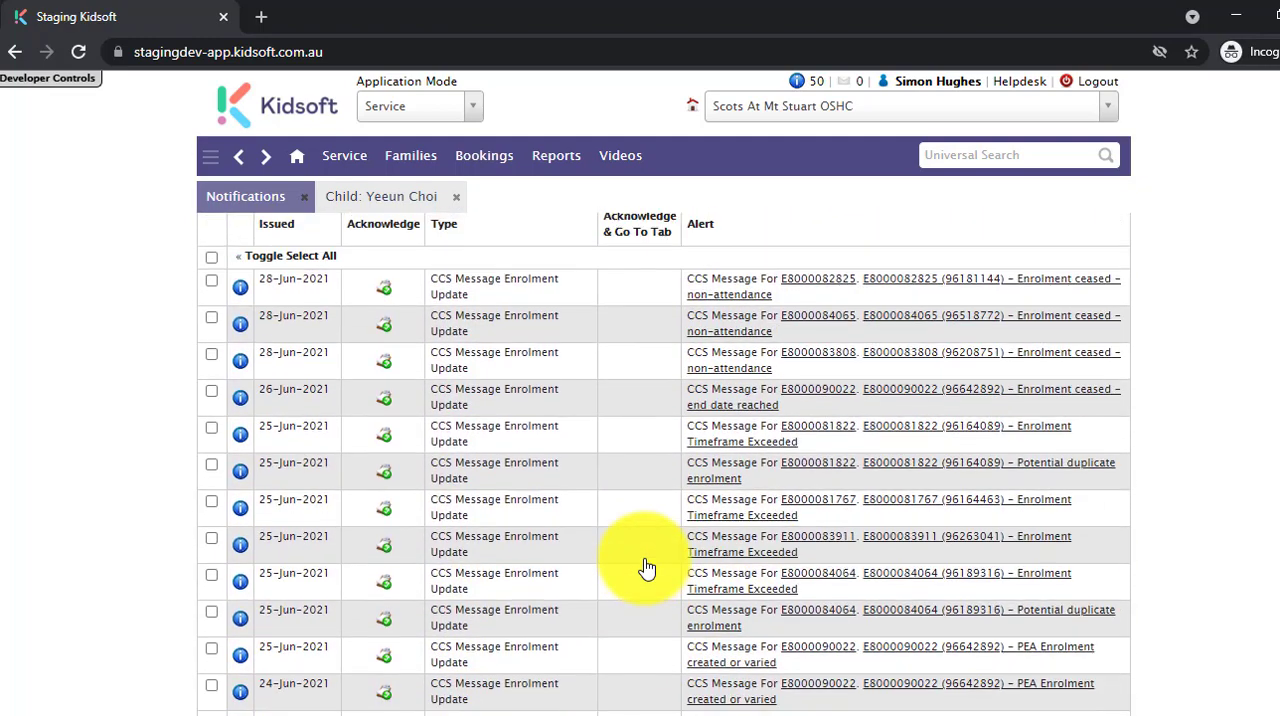
scroll(647, 568, up, 2)
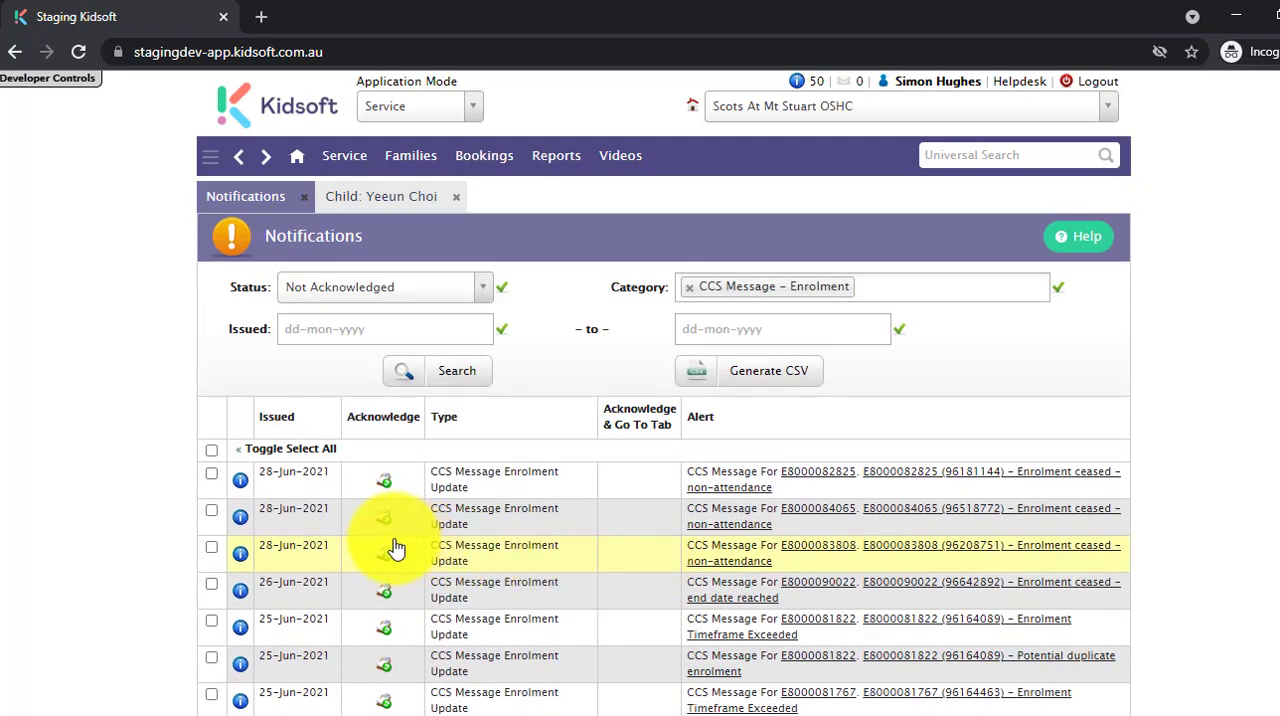
click(211, 452)
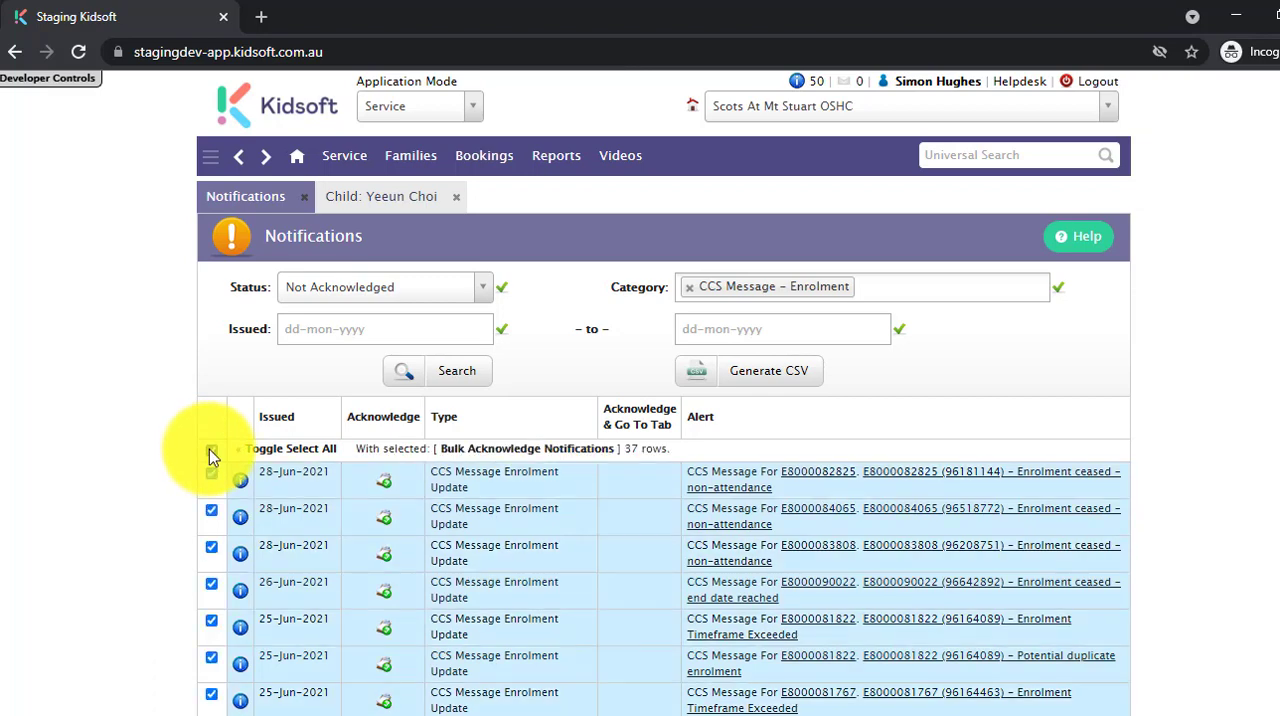
click(210, 451)
click(211, 473)
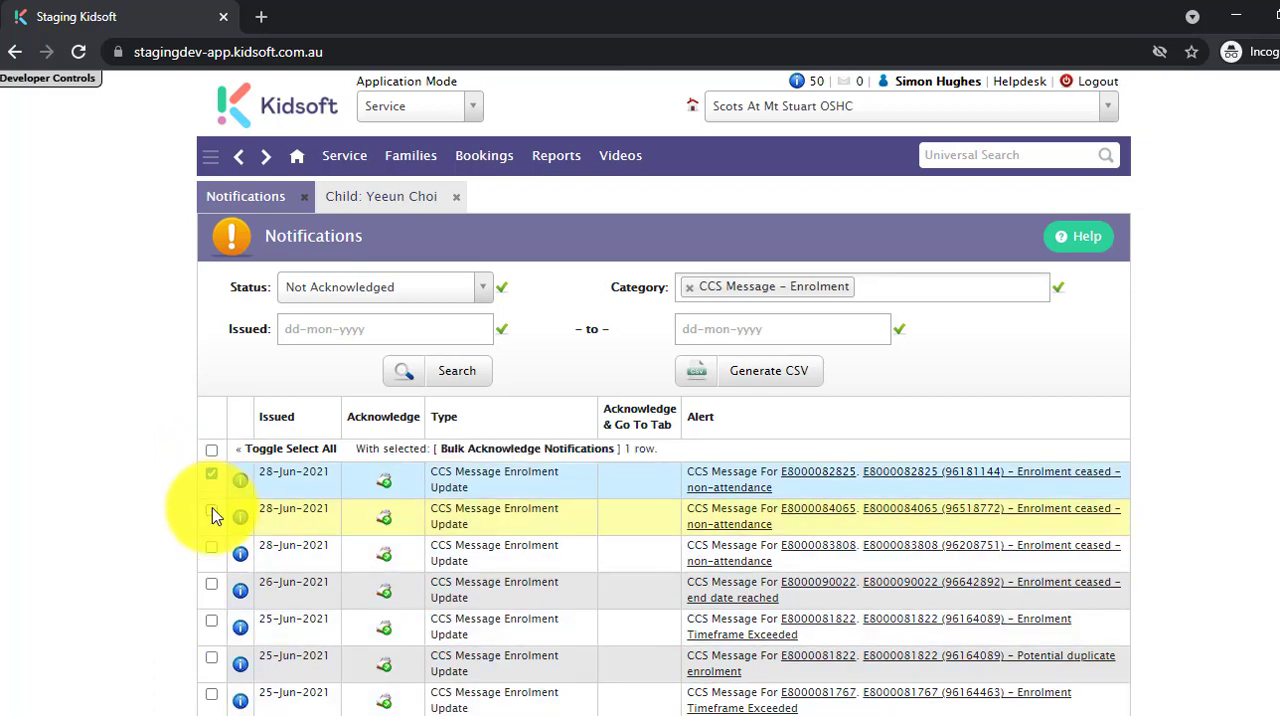
click(211, 510)
click(211, 547)
click(211, 584)
click(211, 620)
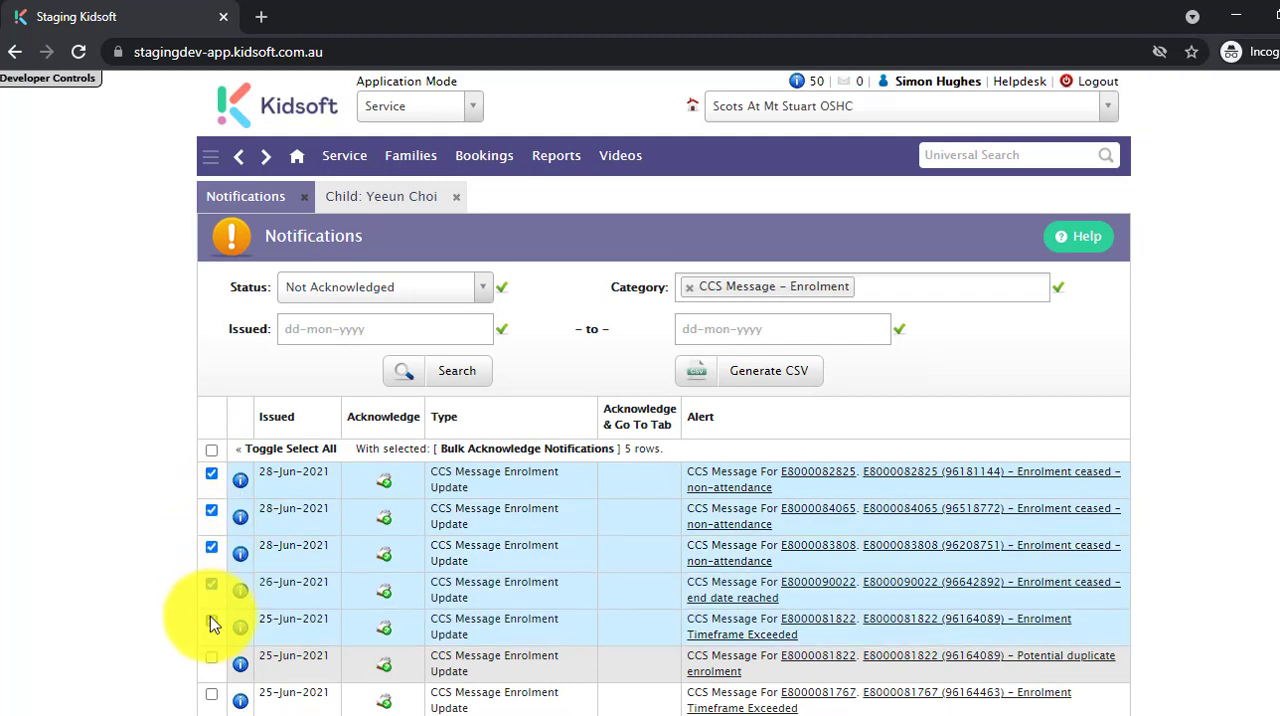
click(520, 453)
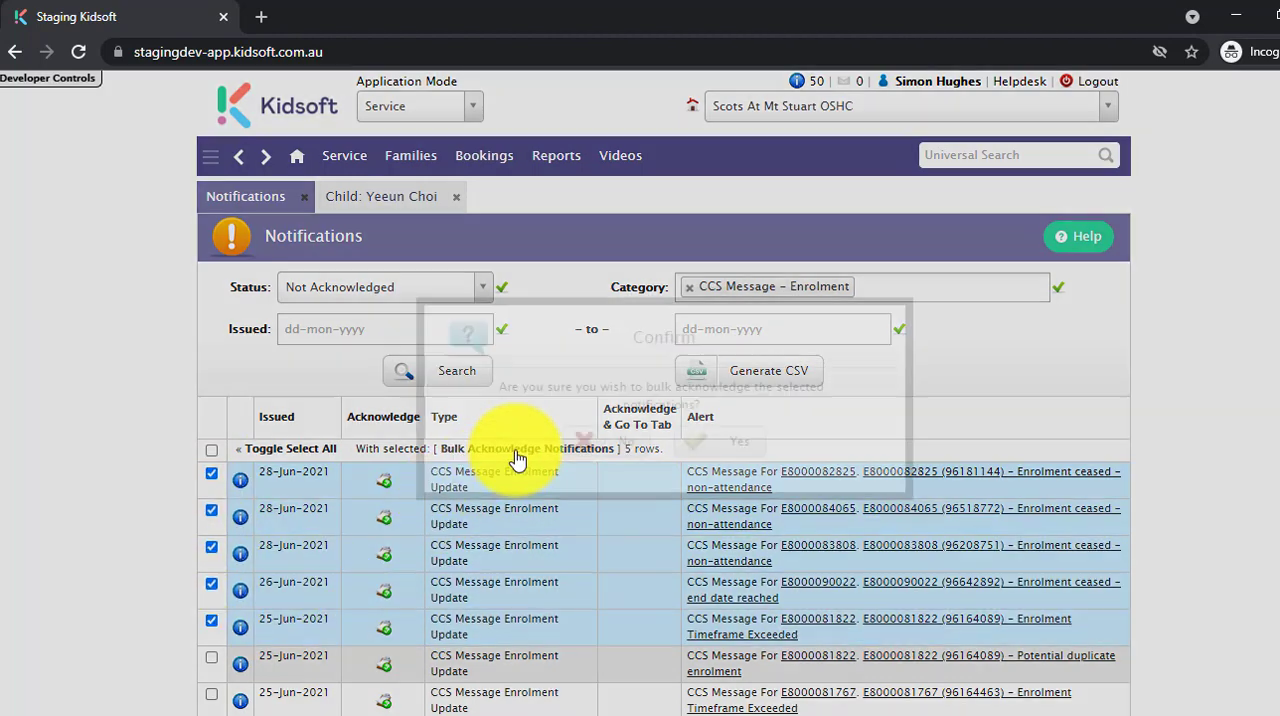
click(729, 450)
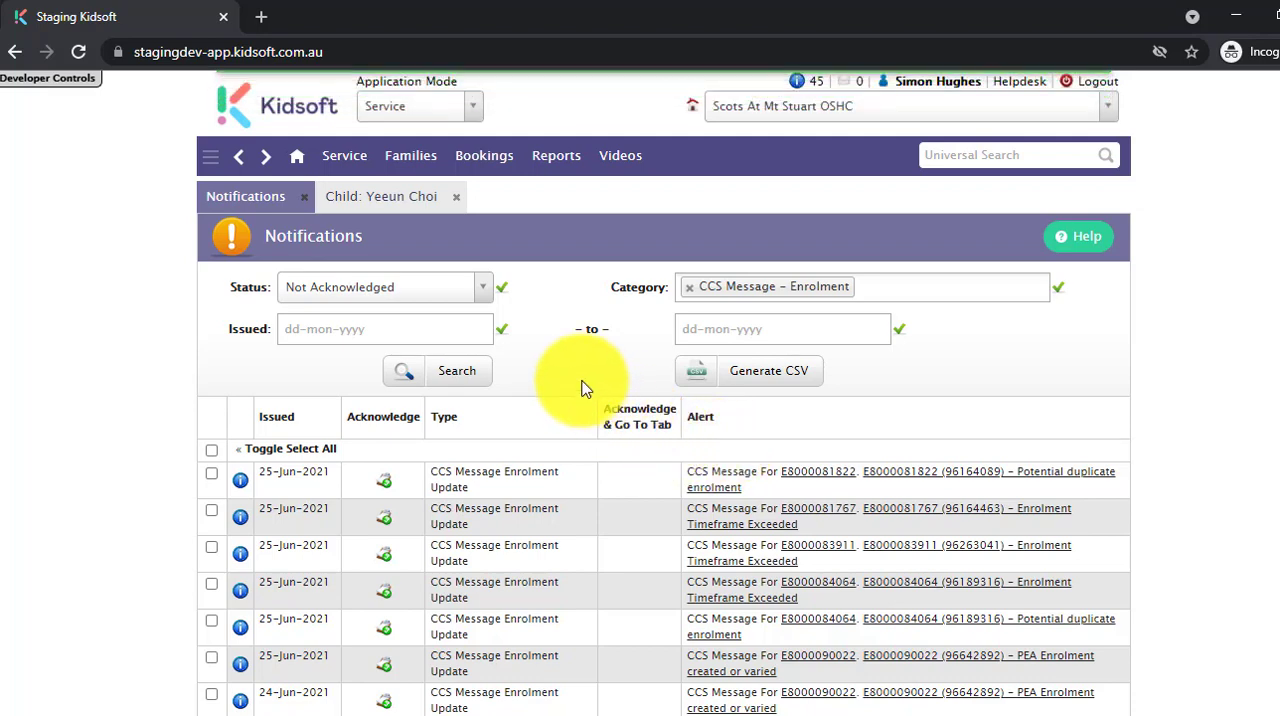
Search the service's notifications with status All and categories Enrolment and Entitlement, and return to the Information Centre.
click(352, 158)
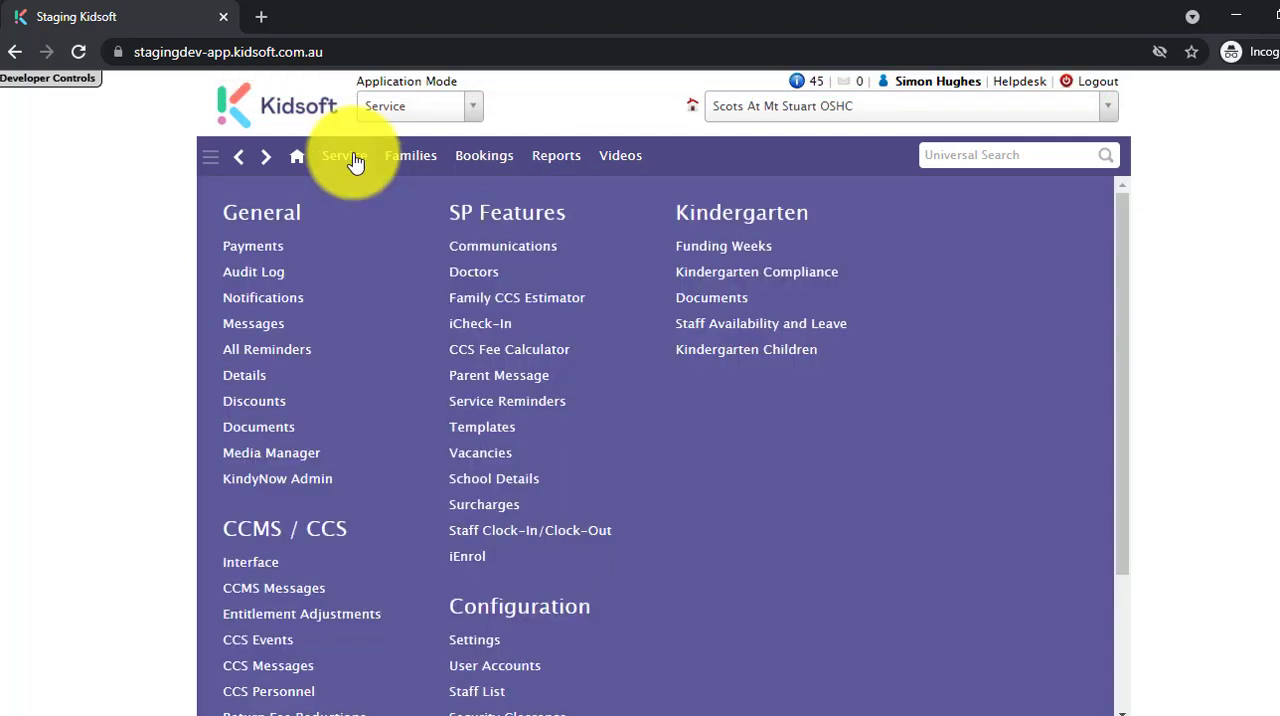
click(262, 298)
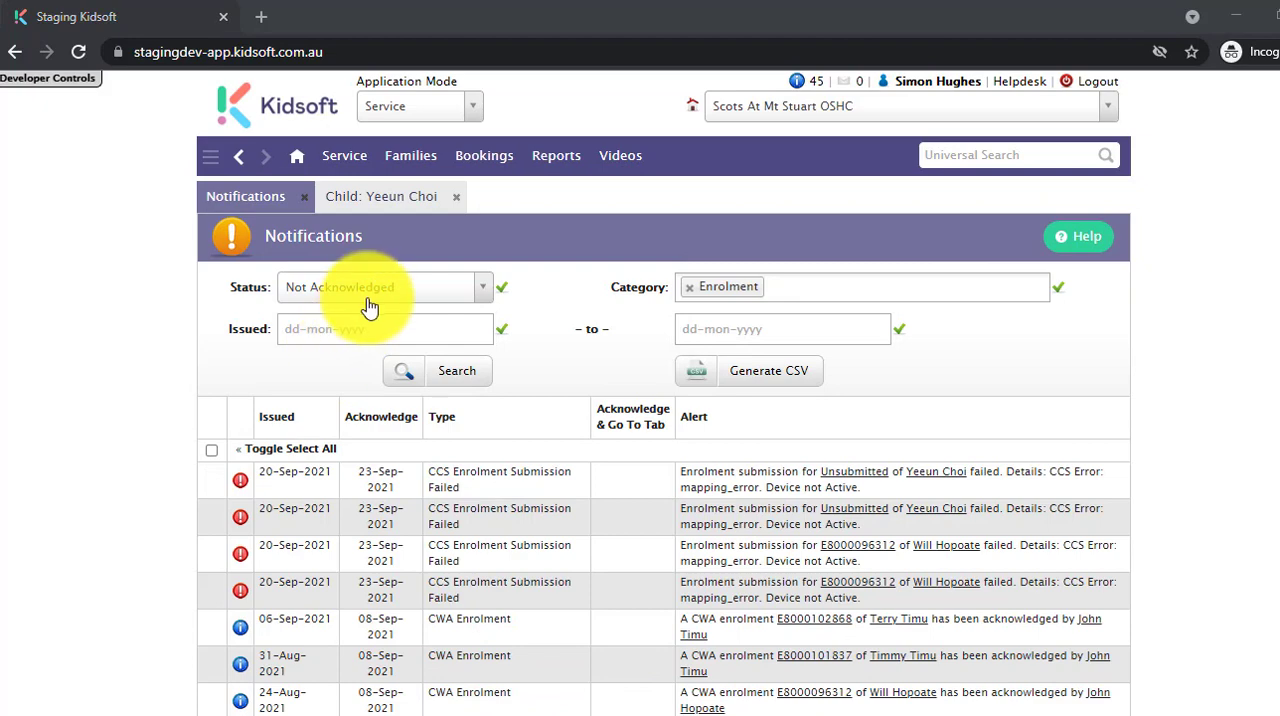
click(378, 293)
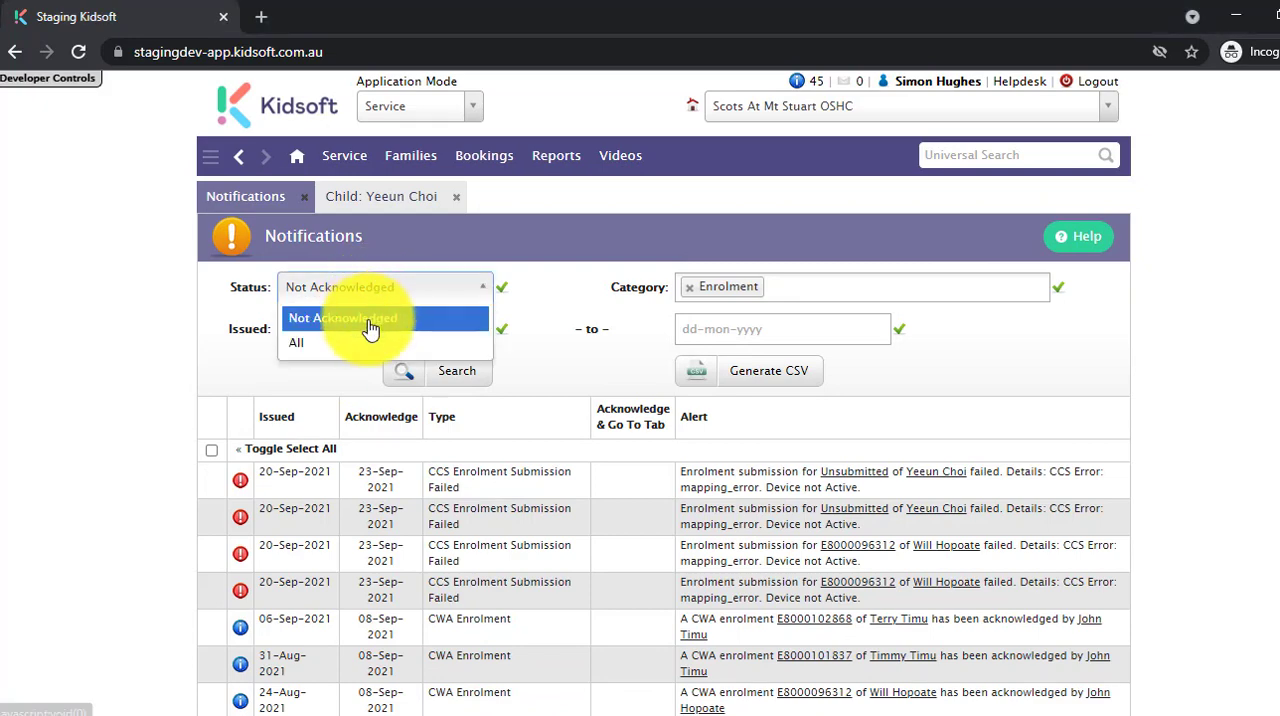
click(343, 342)
click(795, 286)
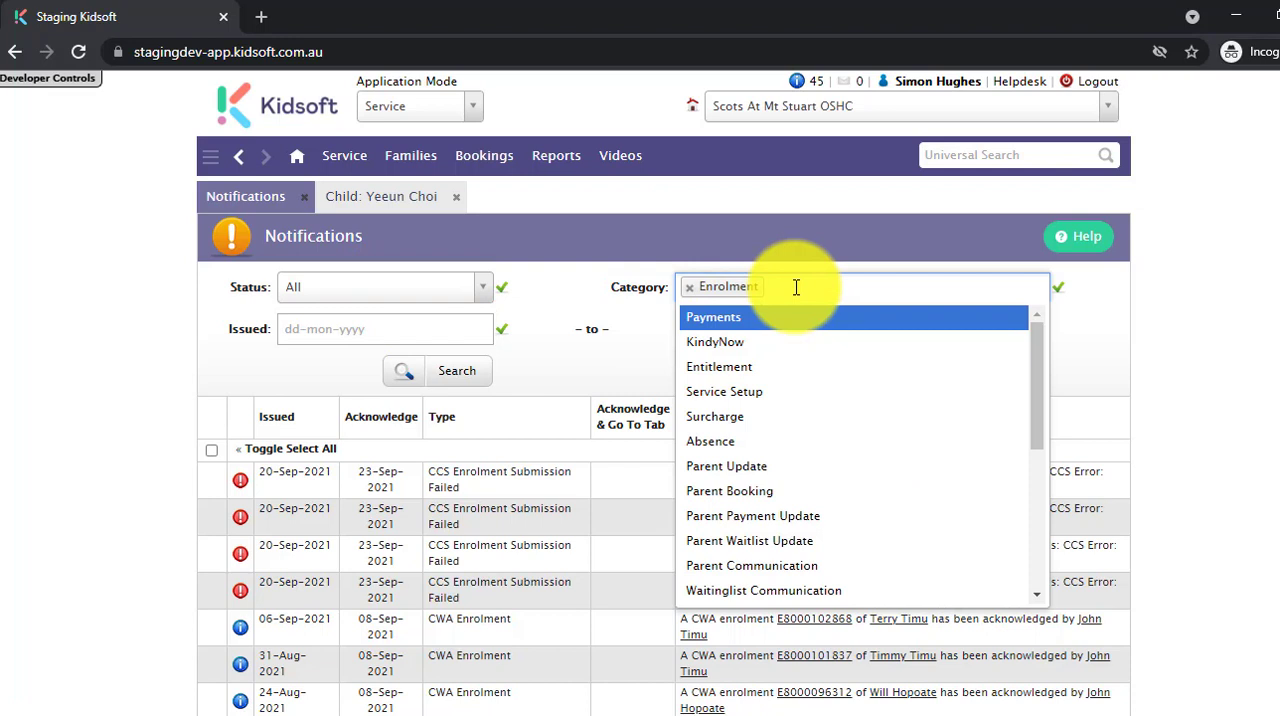
click(796, 383)
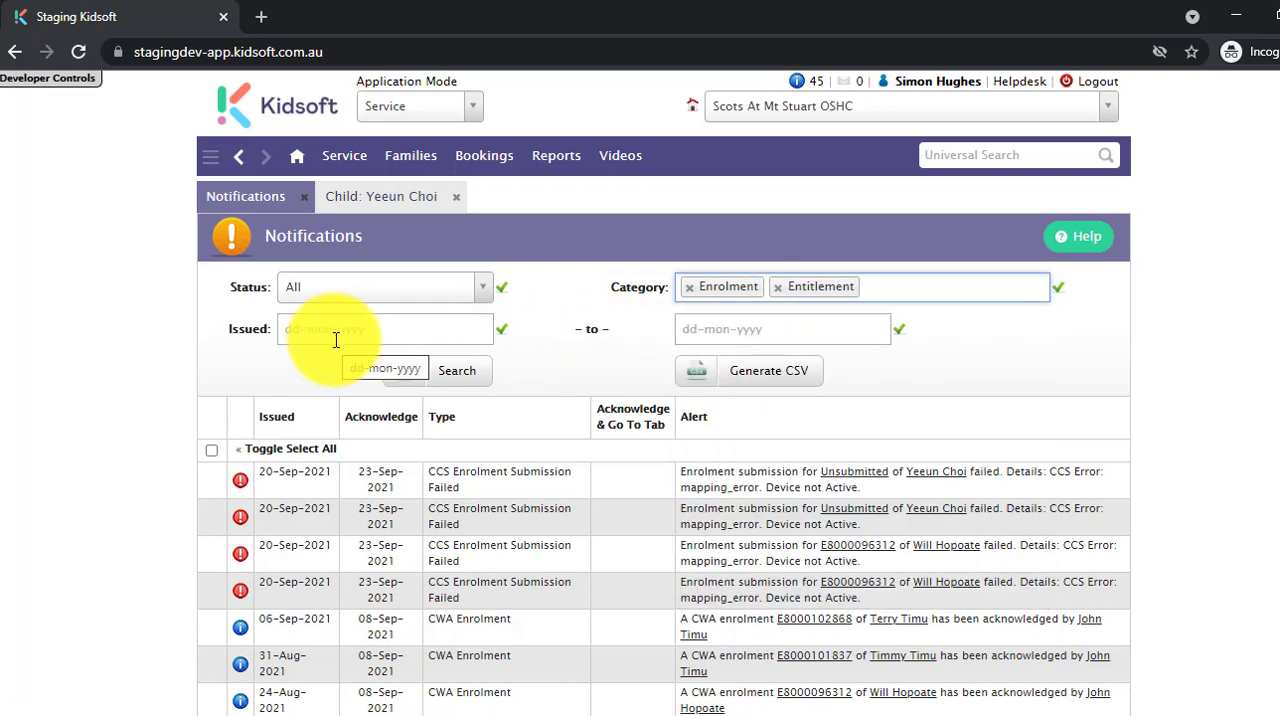
click(450, 374)
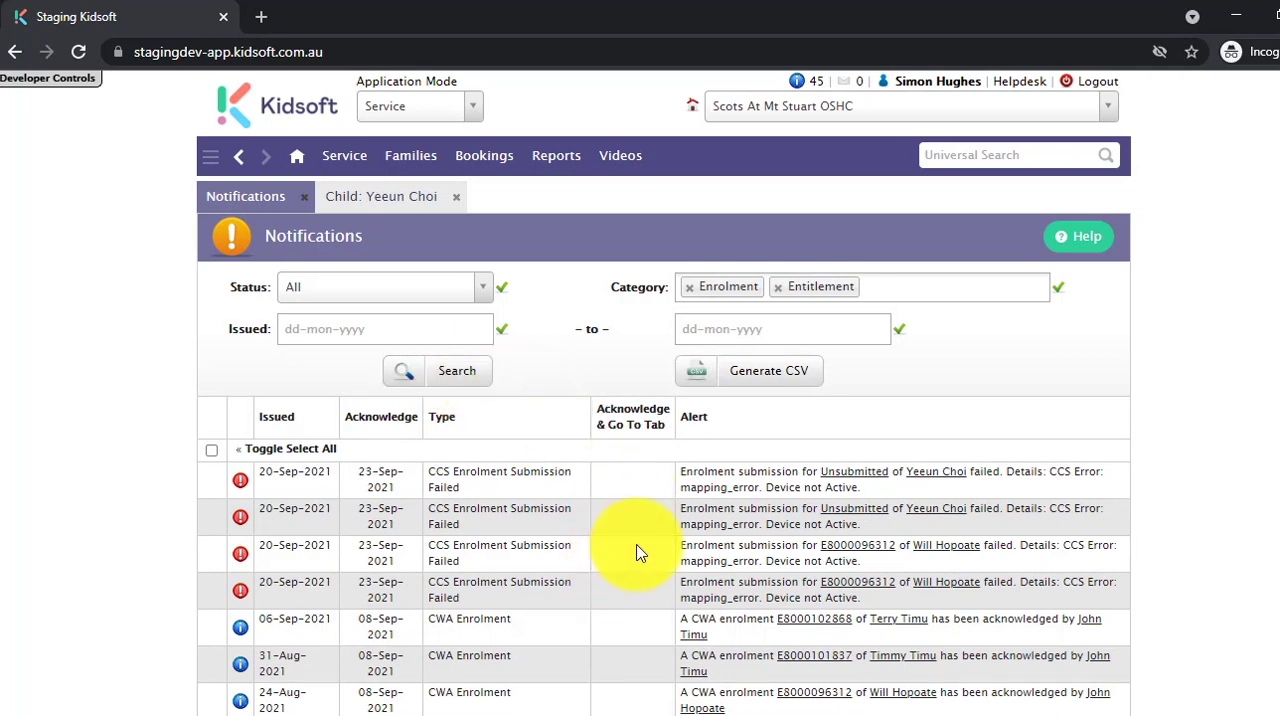
click(305, 160)
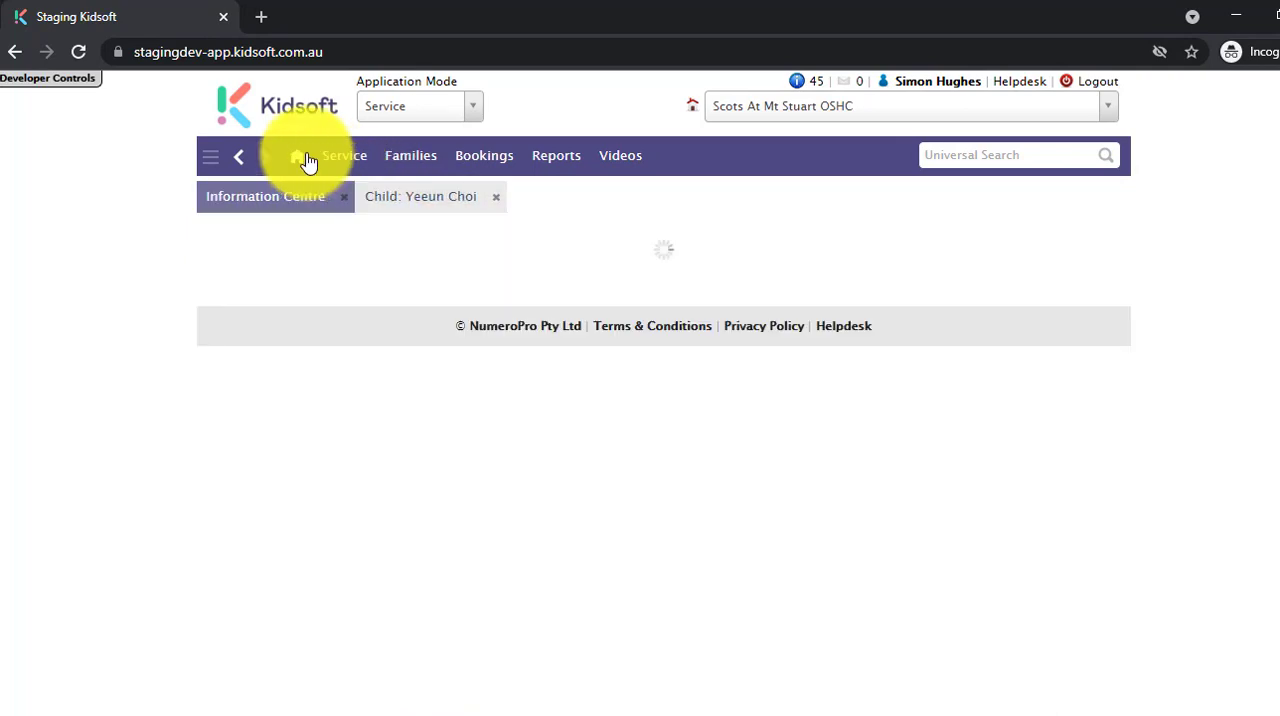